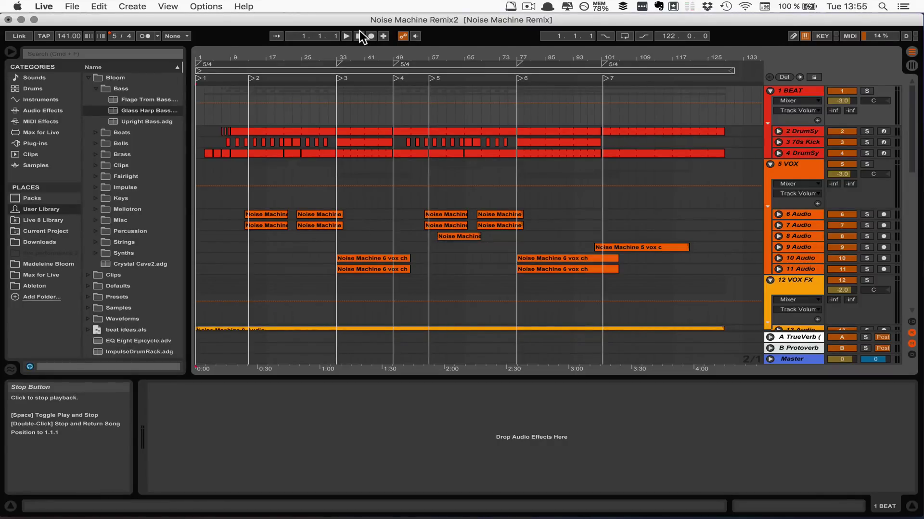
- Enter Key Map mode with Cmd+K and select locator 1 in the arrangement ruler
key("super+k")
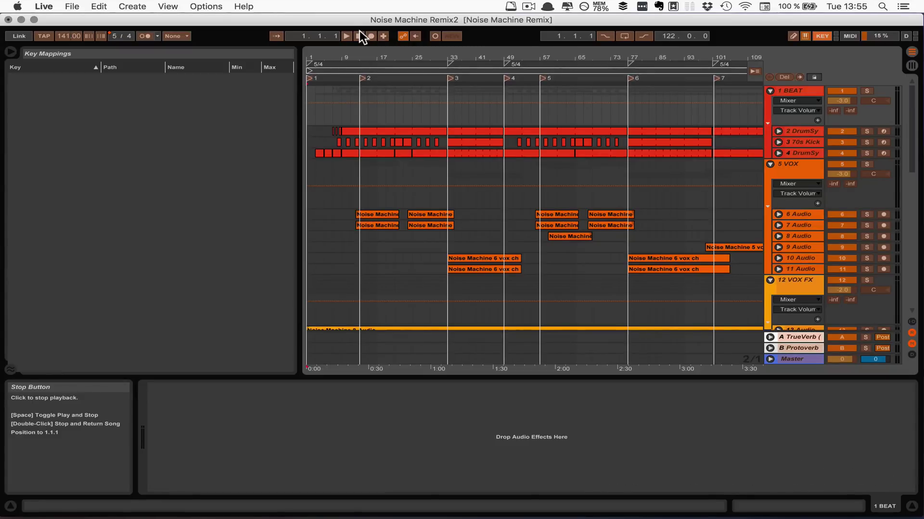
left_click(310, 82)
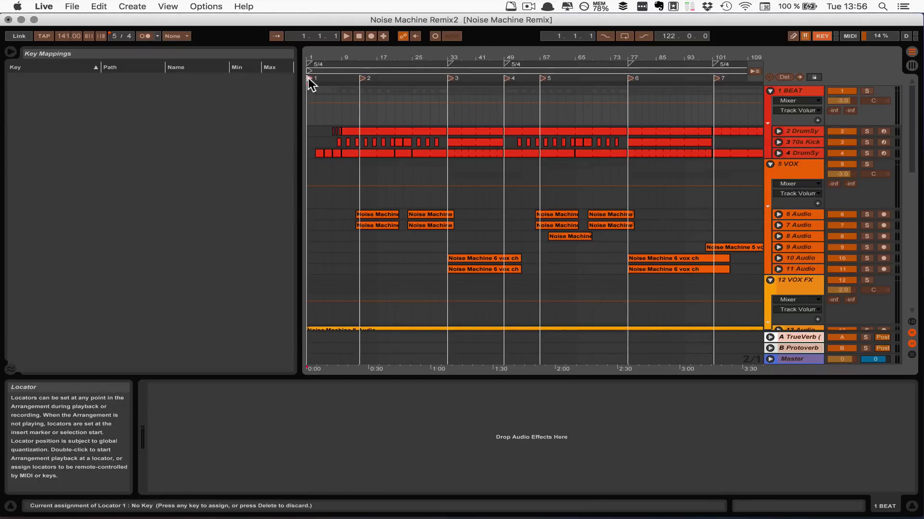
- Assign number keys 1 through 7 to locators 1–7, one locator at a time
key("1")
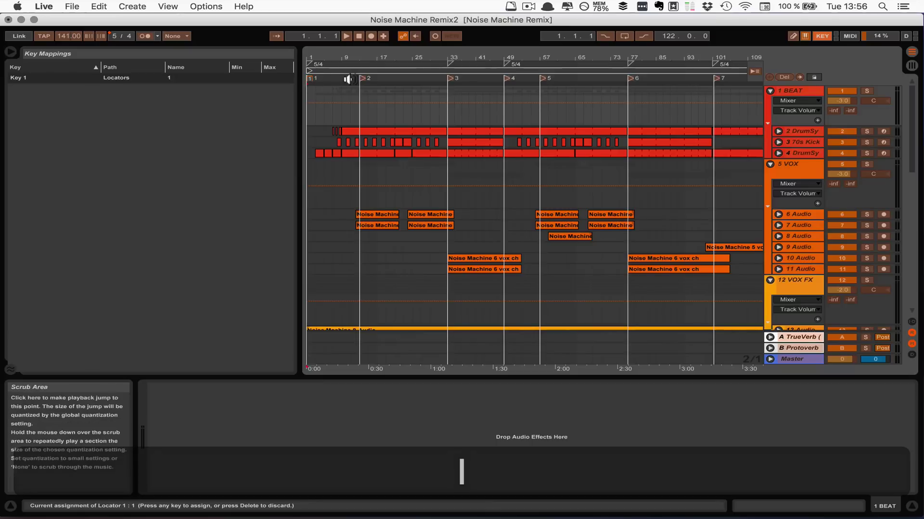
left_click(362, 80)
key("2")
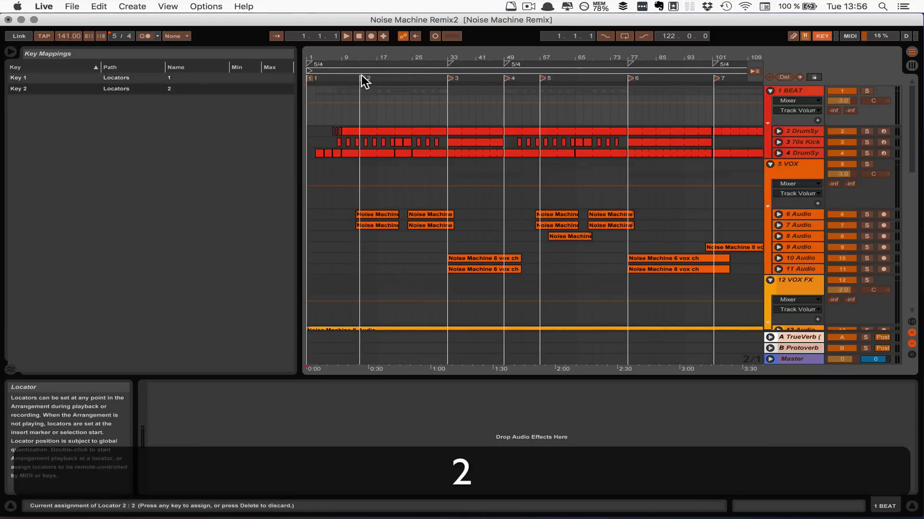
left_click(450, 81)
key("3")
left_click(507, 80)
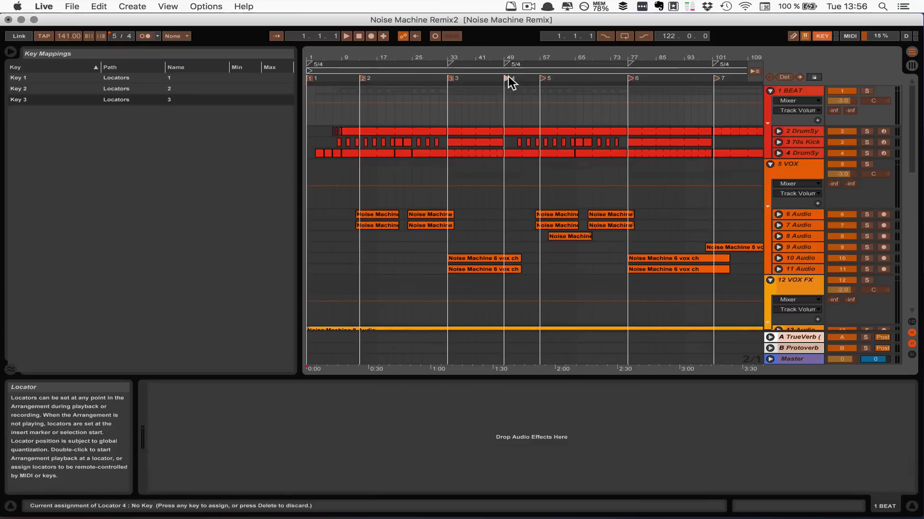
key("4")
left_click(544, 81)
key("5")
left_click(629, 80)
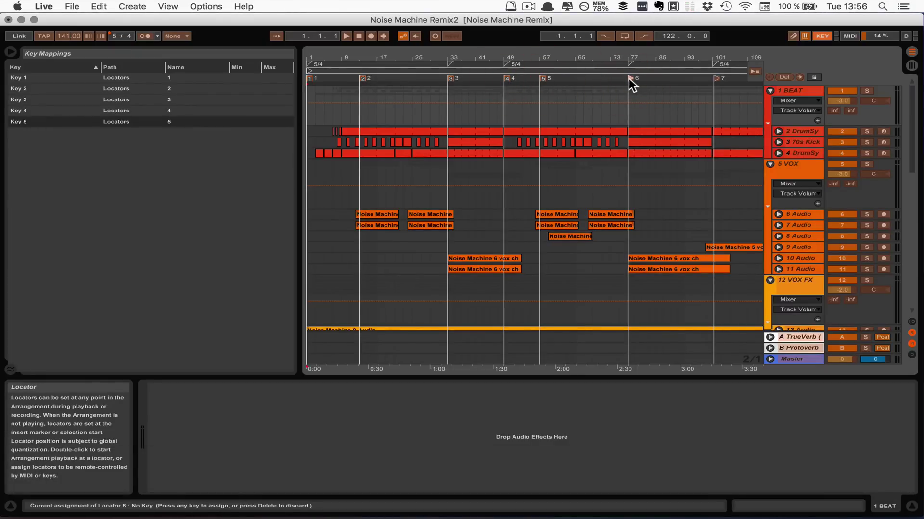
key("6")
left_click(716, 78)
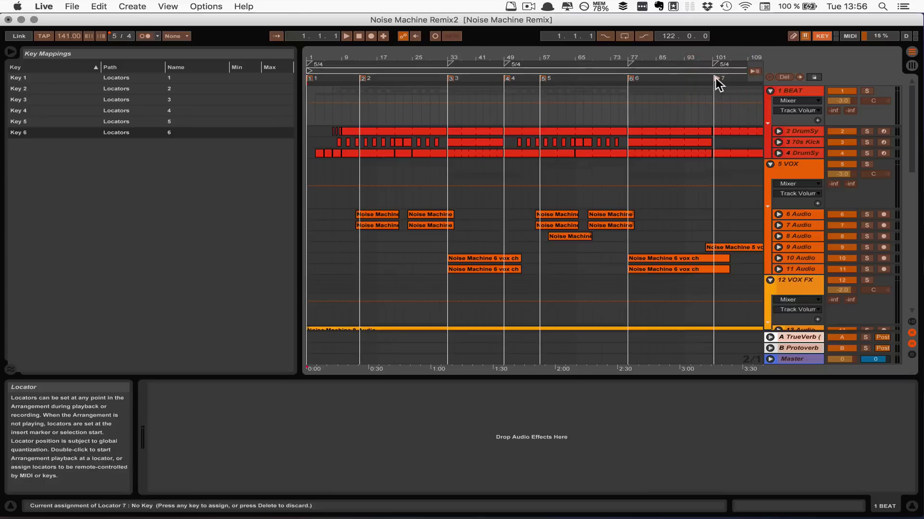
key("7")
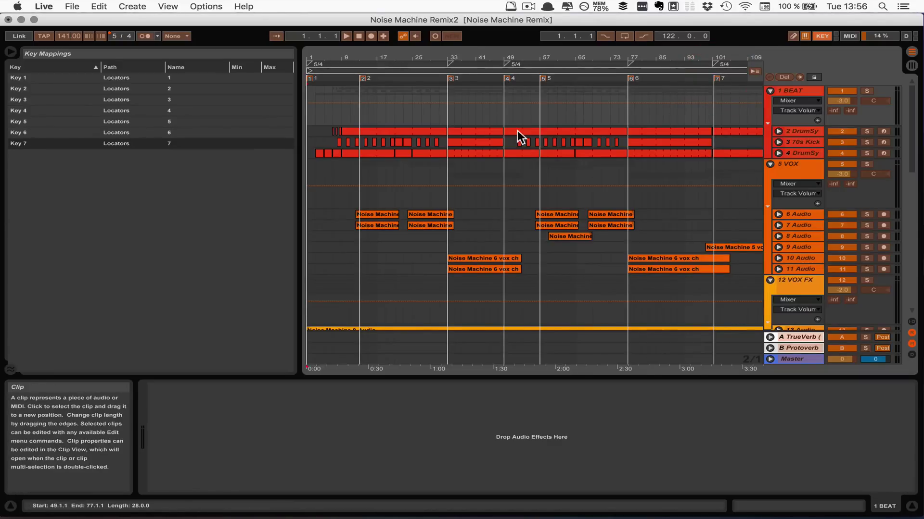
- Assign the 0 key to the Set/Delete locator button (Add Locator)
scroll(518, 131, "right", 5)
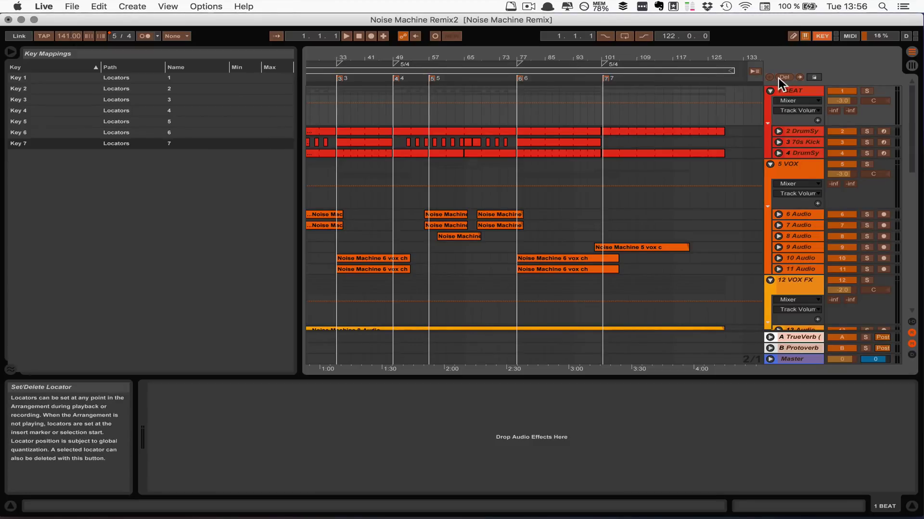
key("Home")
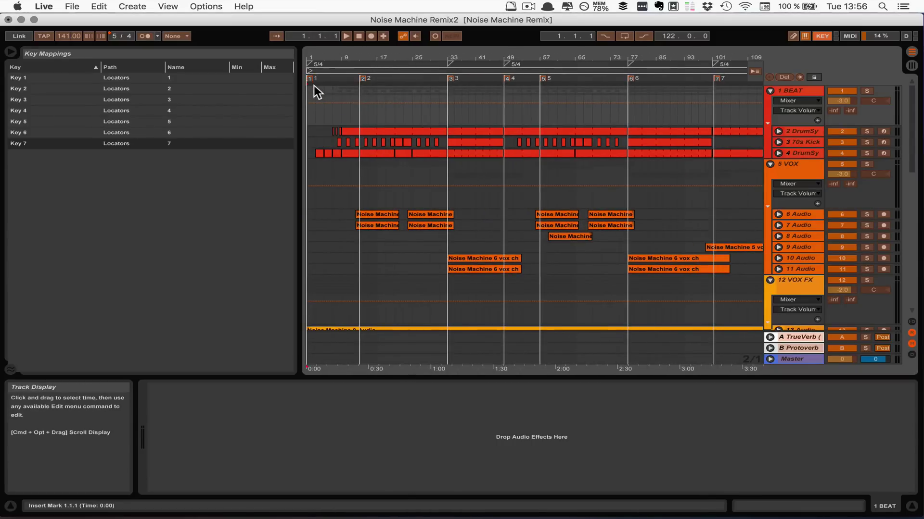
scroll(315, 92, "right", 5)
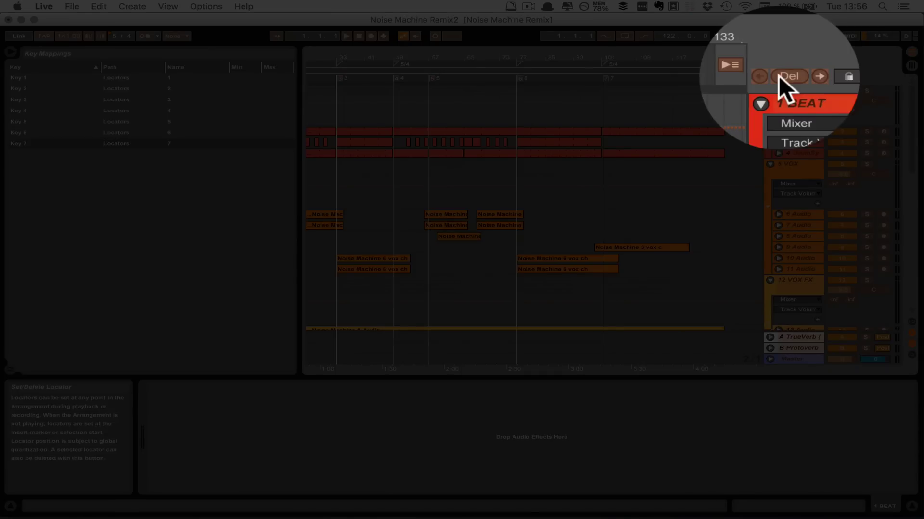
left_click(778, 76)
key("0")
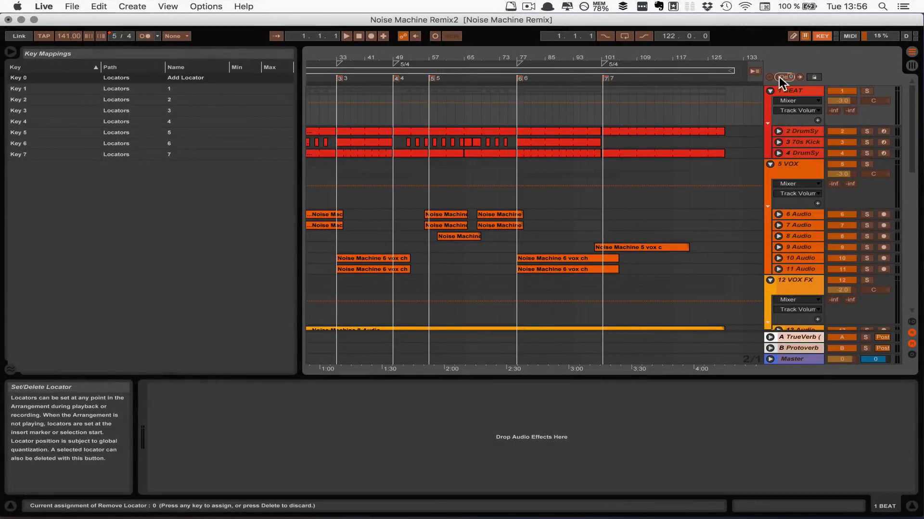
- Exit Key Map mode and start playback from locator 3 using its number key
key("super+k")
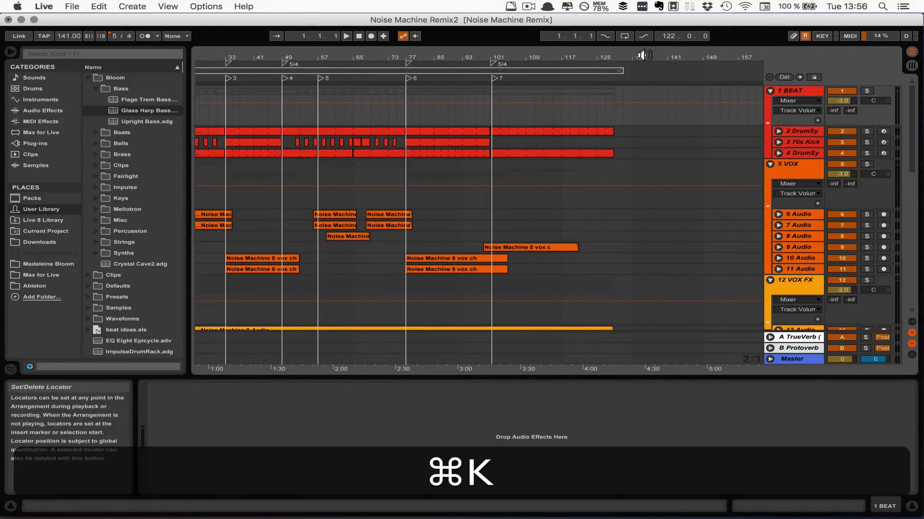
key("Home")
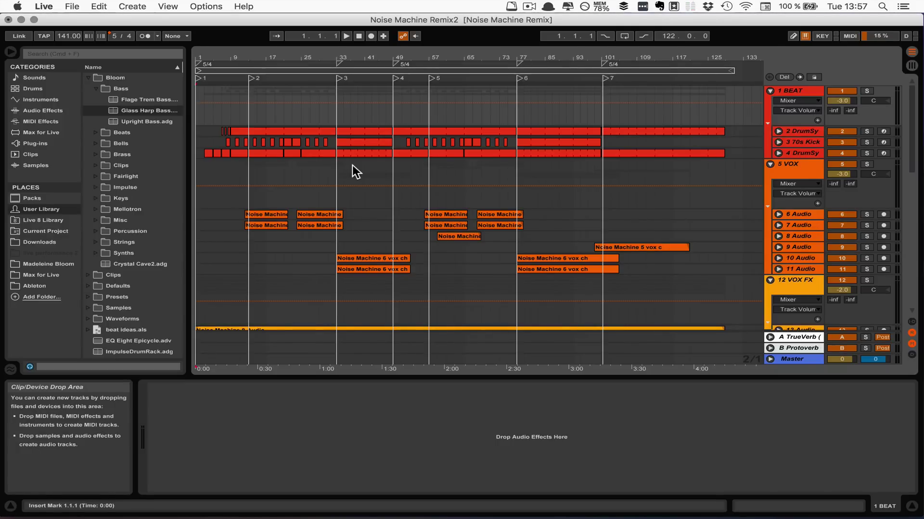
key("3")
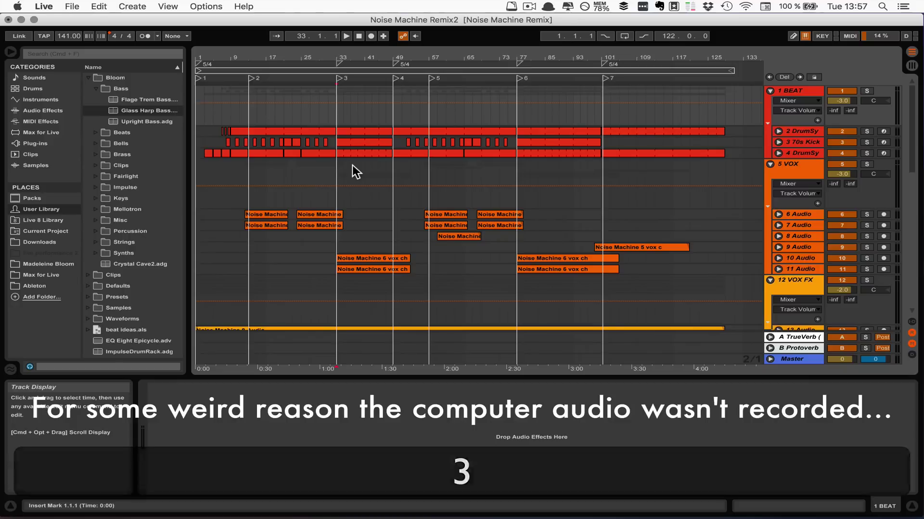
key("space")
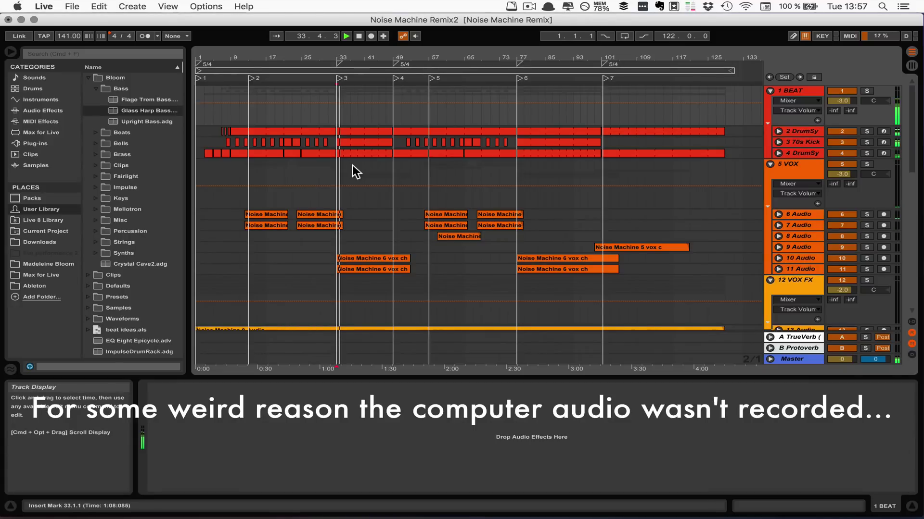
key("space")
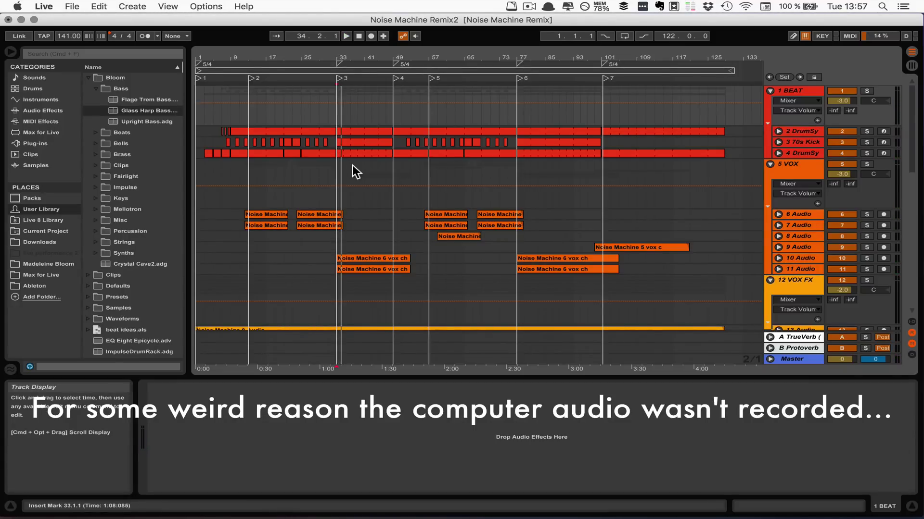
key("space")
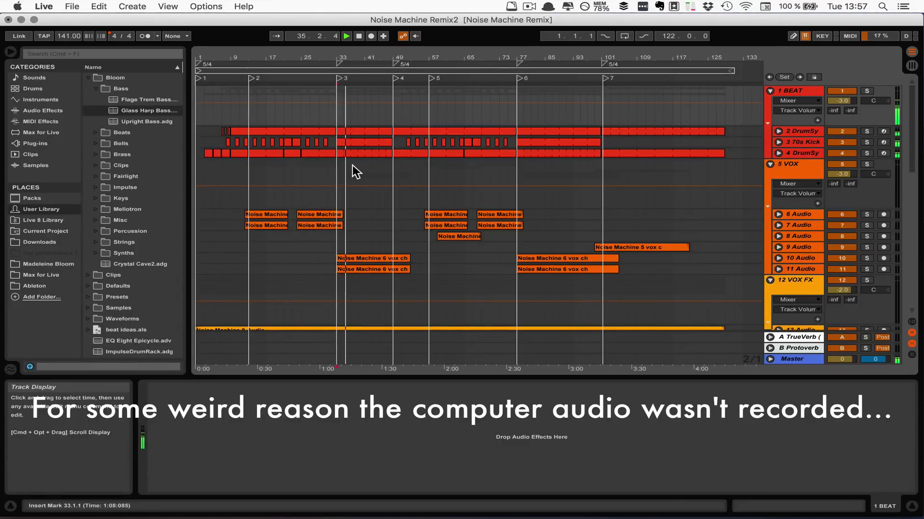
- Jump playback to locators 6, 4, 5 and 7 with their number keys
key("6")
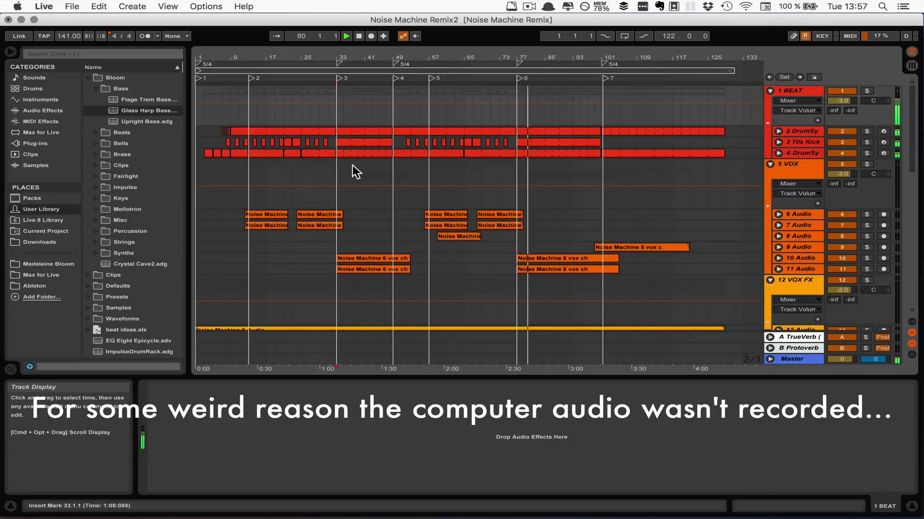
key("4")
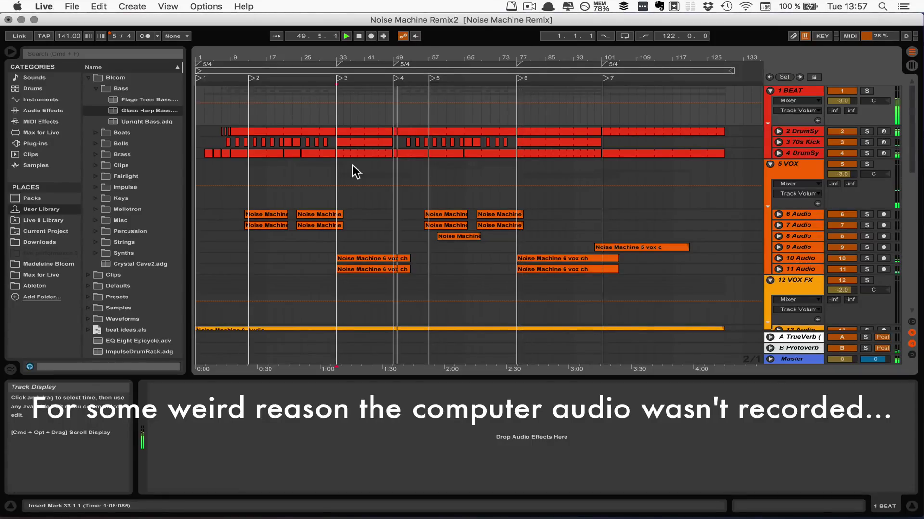
key("5")
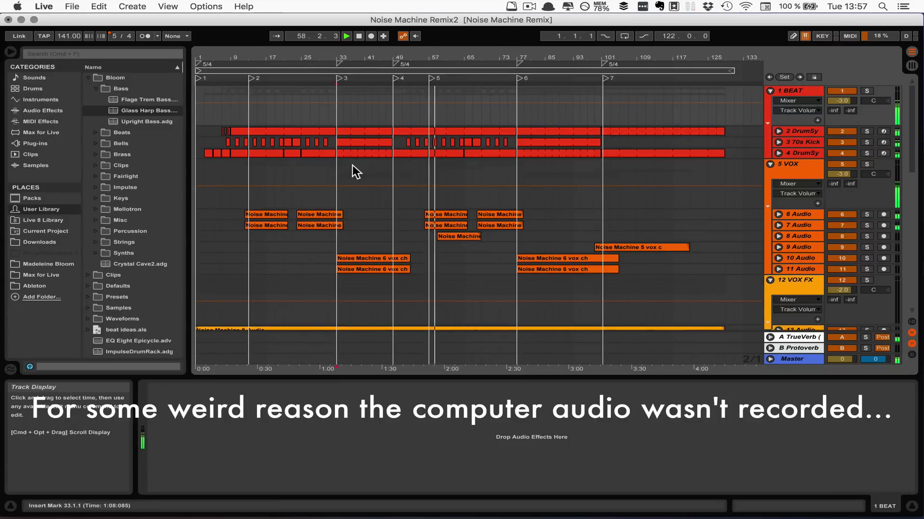
key("7")
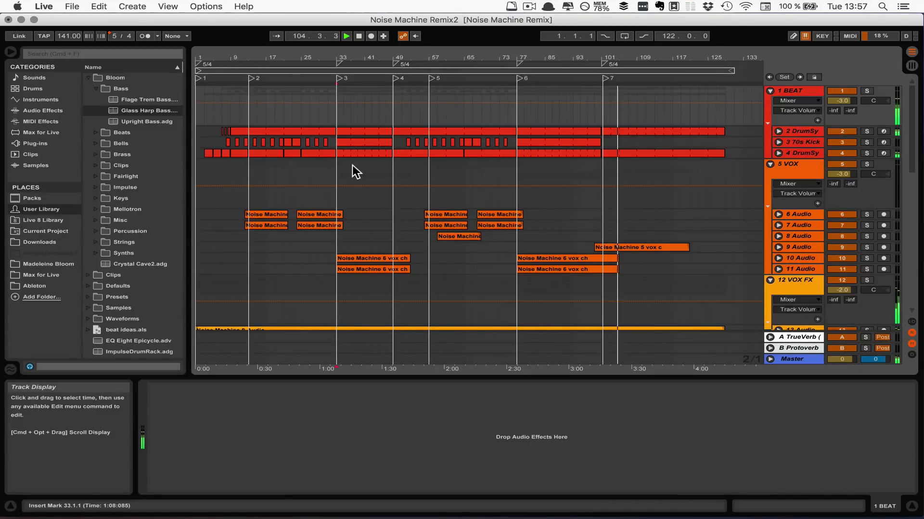
- Set a new locator 8 at the playhead with the 0 key, then stop playback
key("0")
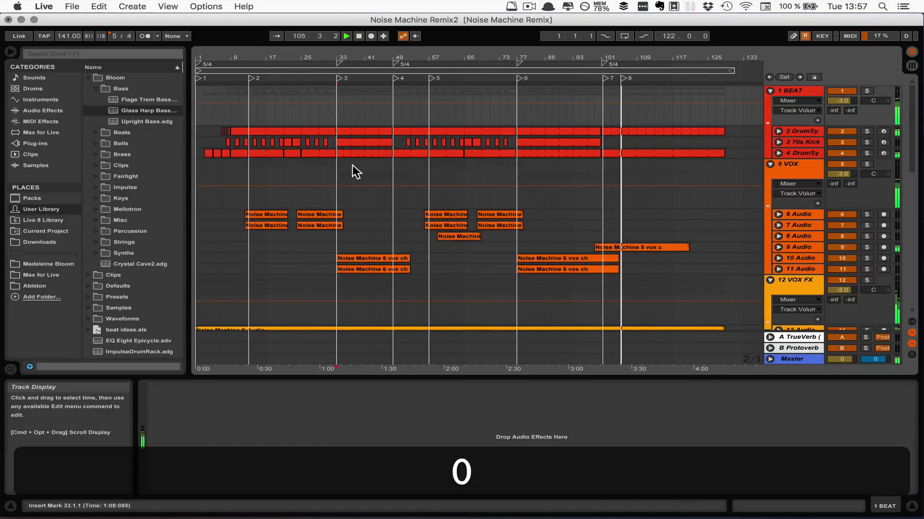
key("space")
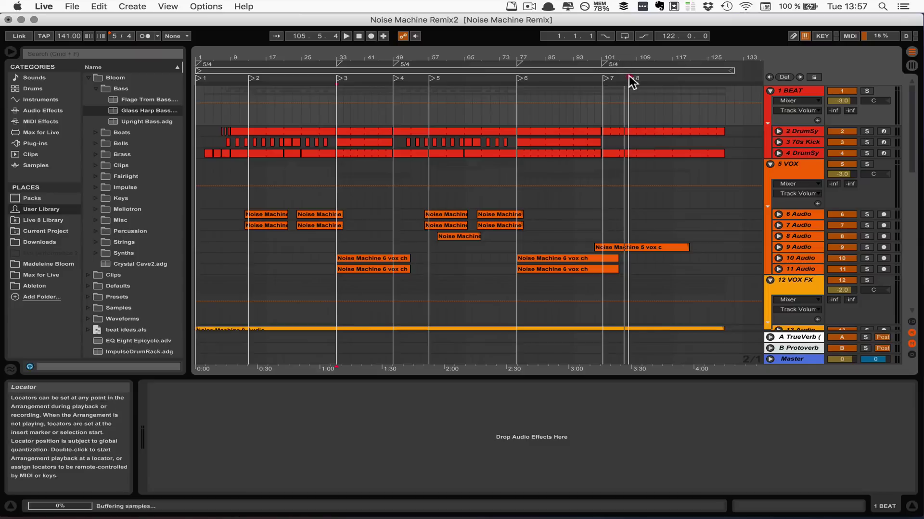
- Drag locator 8 slightly left, closer to locator 7 near bar 105
left_click_drag(629, 76, 620, 76)
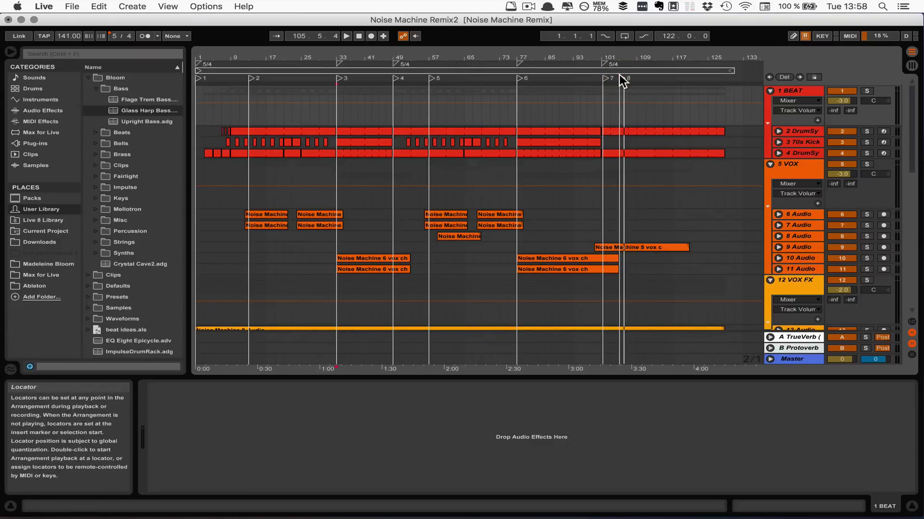